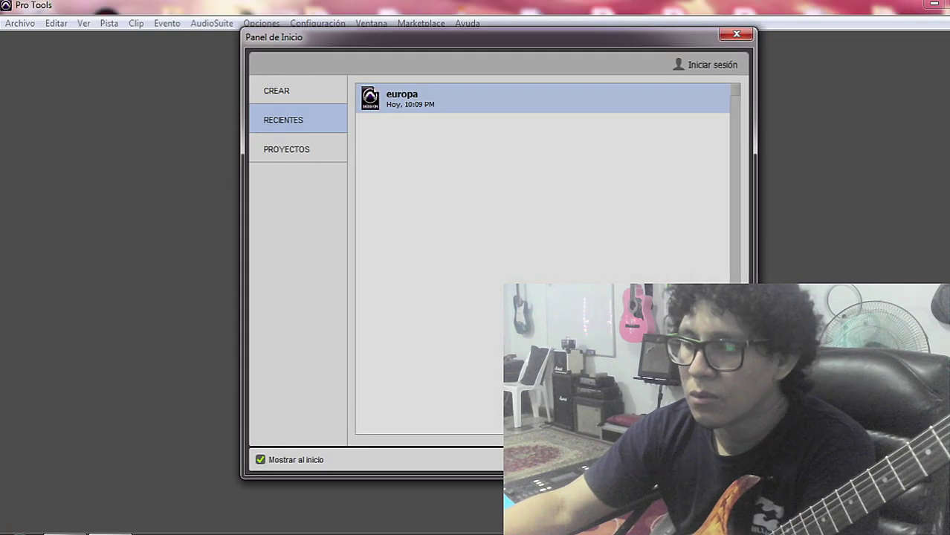
# Create a new blank session named "Europa 2" and maximize its edit window
pyautogui.click(296, 97)
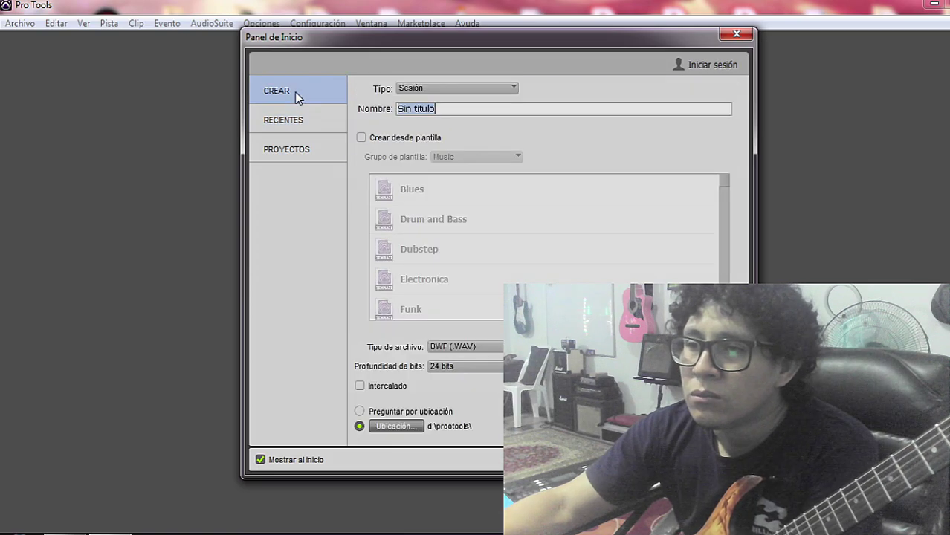
pyautogui.write('Eu')
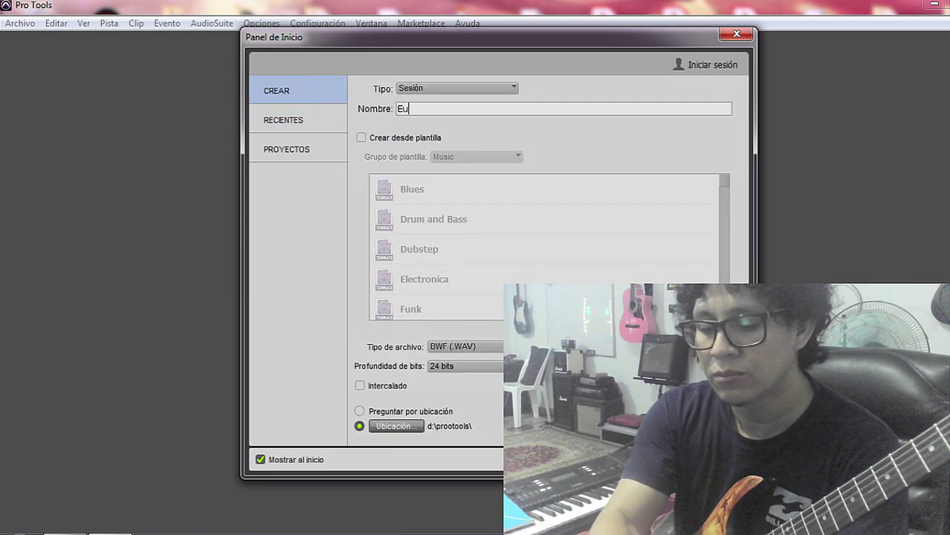
pyautogui.write('ropa 2')
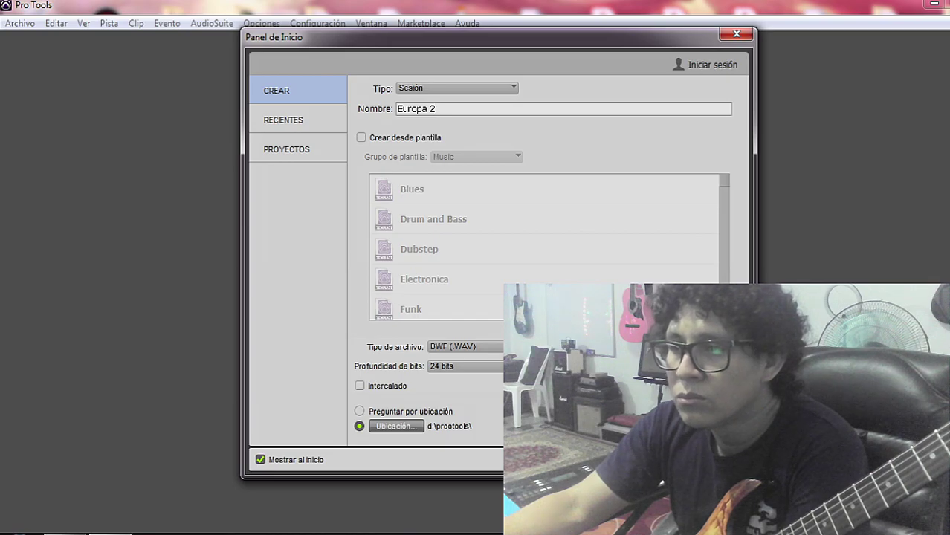
pyautogui.press('Return')
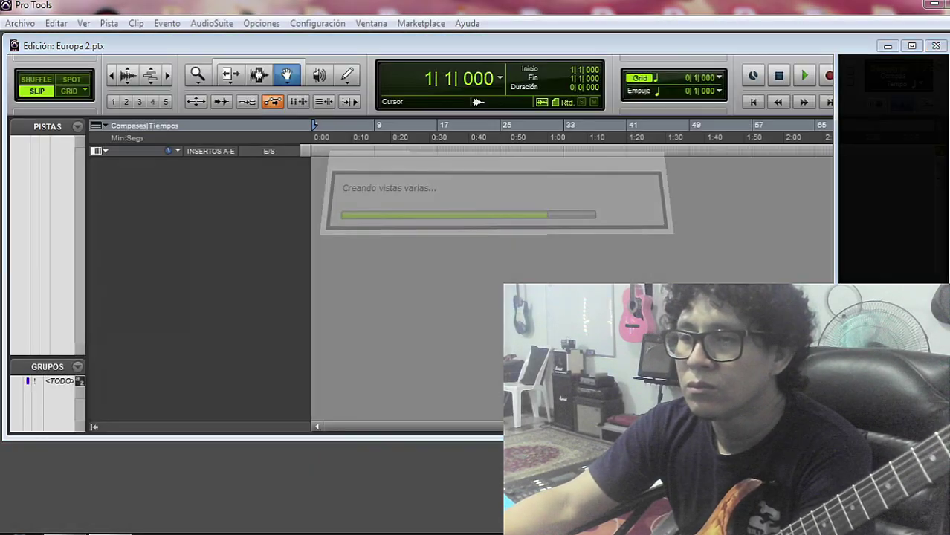
pyautogui.click(913, 47)
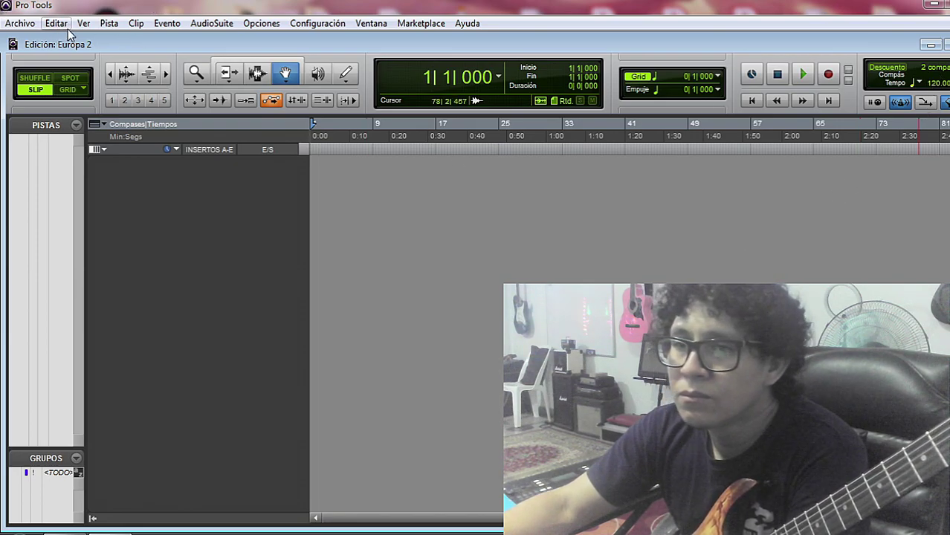
# Create a click track and increase its track height
pyautogui.click(110, 24)
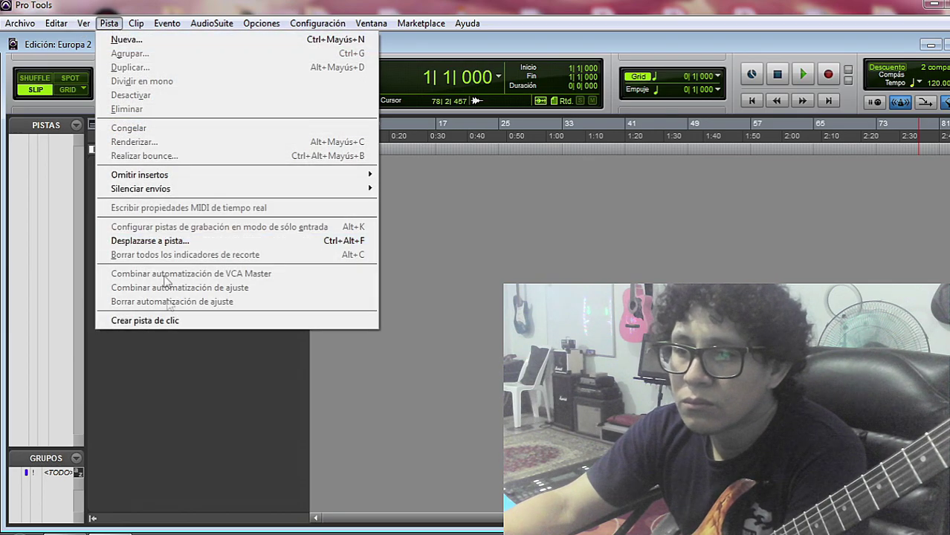
pyautogui.click(172, 321)
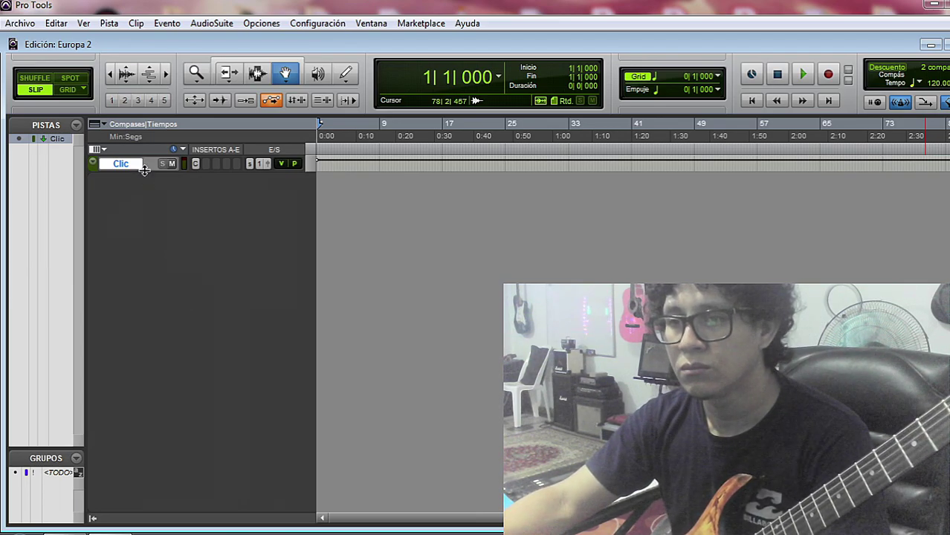
pyautogui.moveTo(144, 170); pyautogui.dragTo(146, 198)
# Play the click track briefly to check the metronome sound
pyautogui.press('space')
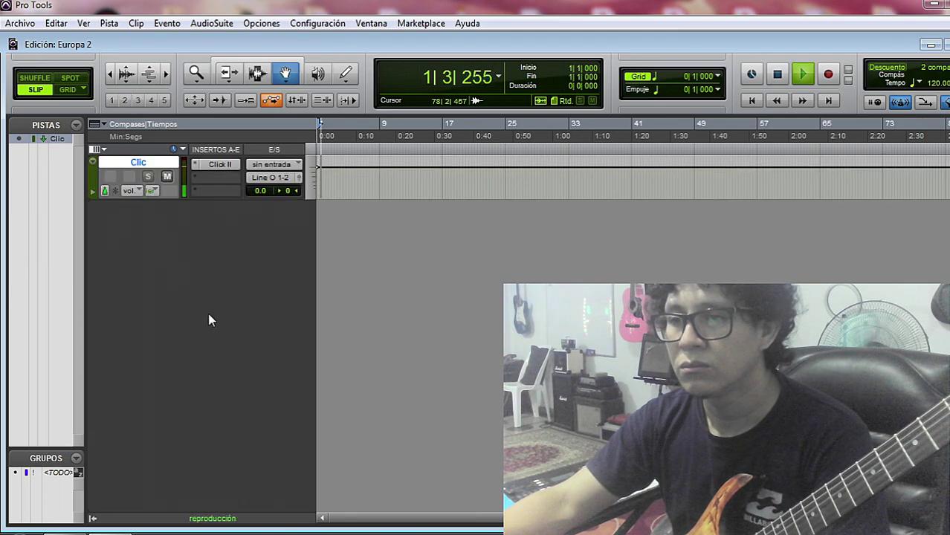
pyautogui.press('space')
pyautogui.click(217, 166)
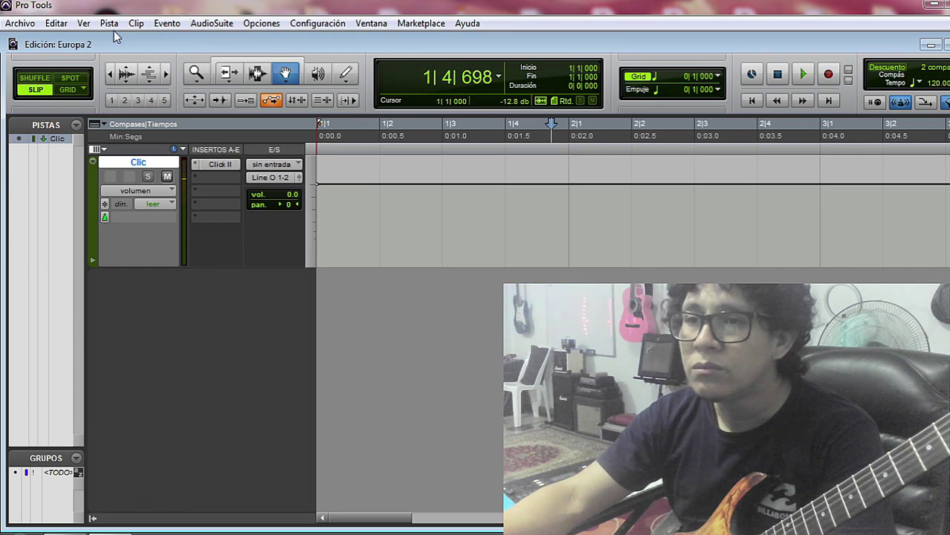
# Add one mono audio track and name it "Guitar intro R"
pyautogui.click(108, 23)
pyautogui.click(117, 38)
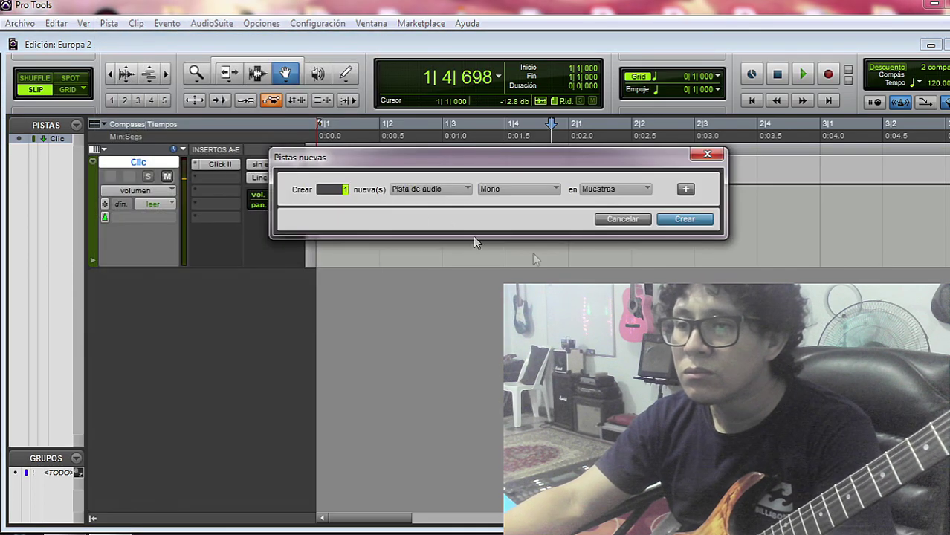
pyautogui.click(684, 220)
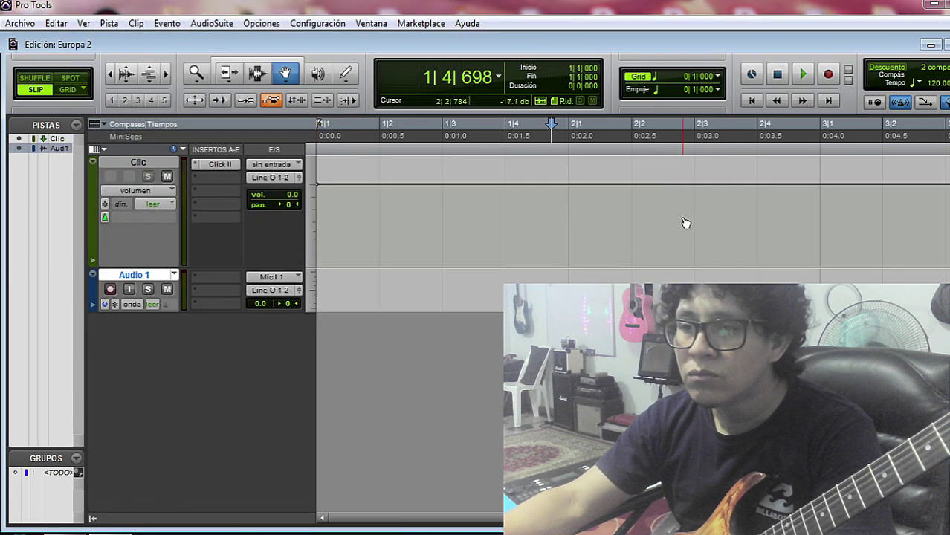
pyautogui.doubleClick(153, 278)
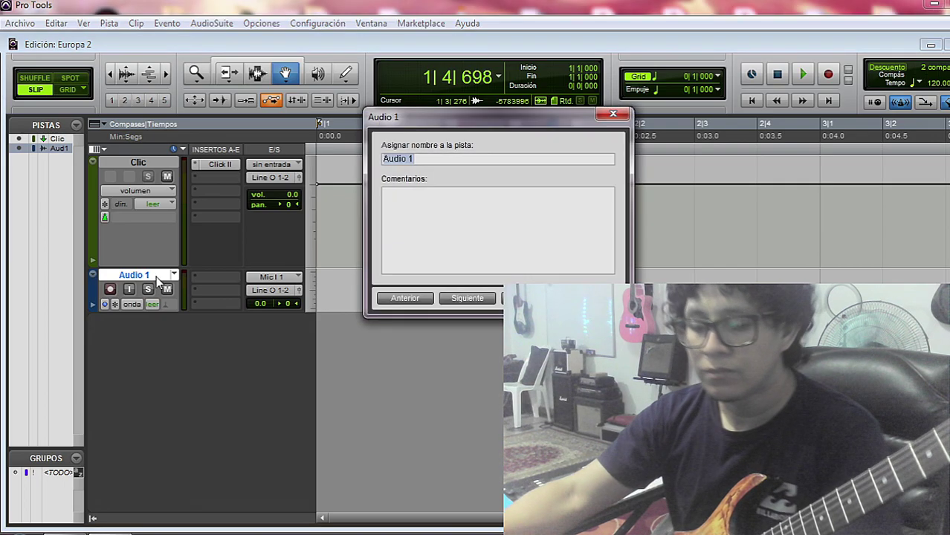
pyautogui.write('g')
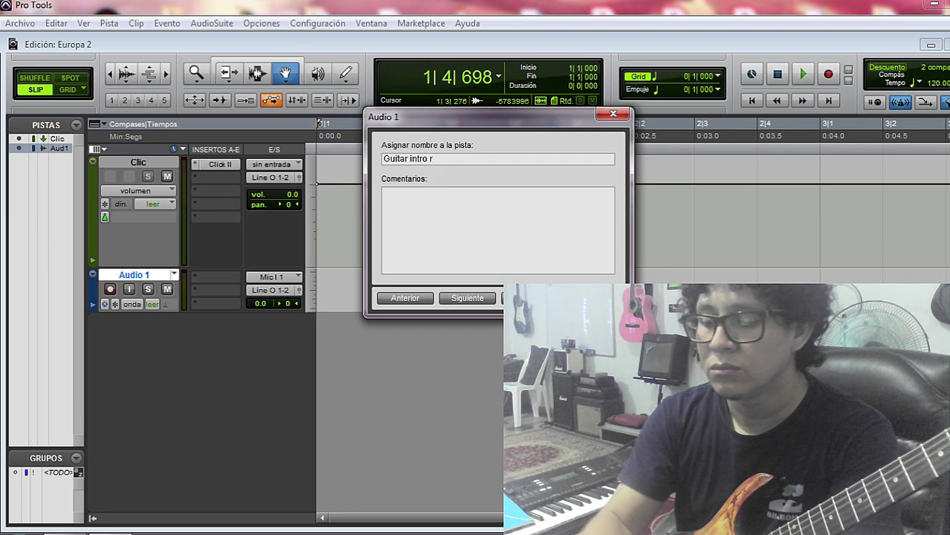
pyautogui.press('Return')
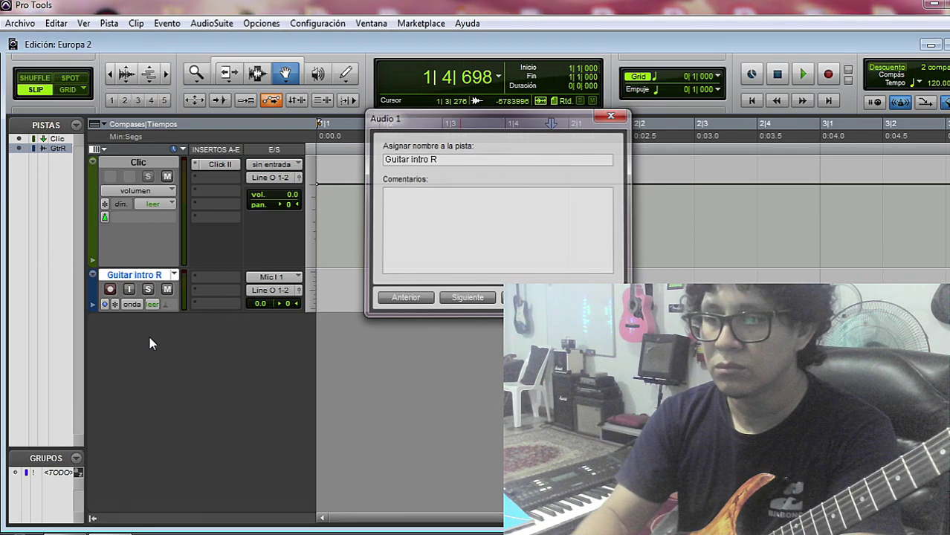
# Arm the Guitar intro R track and record the first guitar take, about 22 bars long, along with the click
pyautogui.click(129, 290)
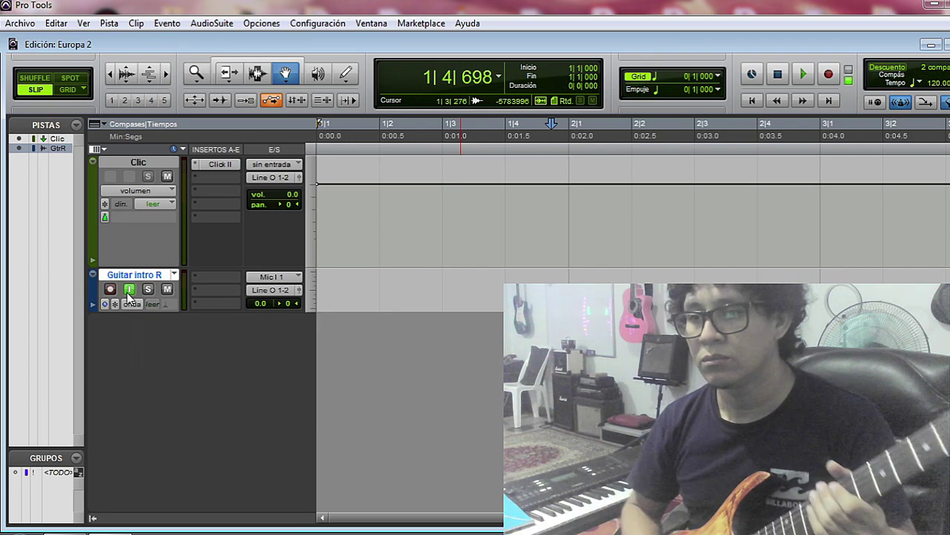
pyautogui.click(110, 290)
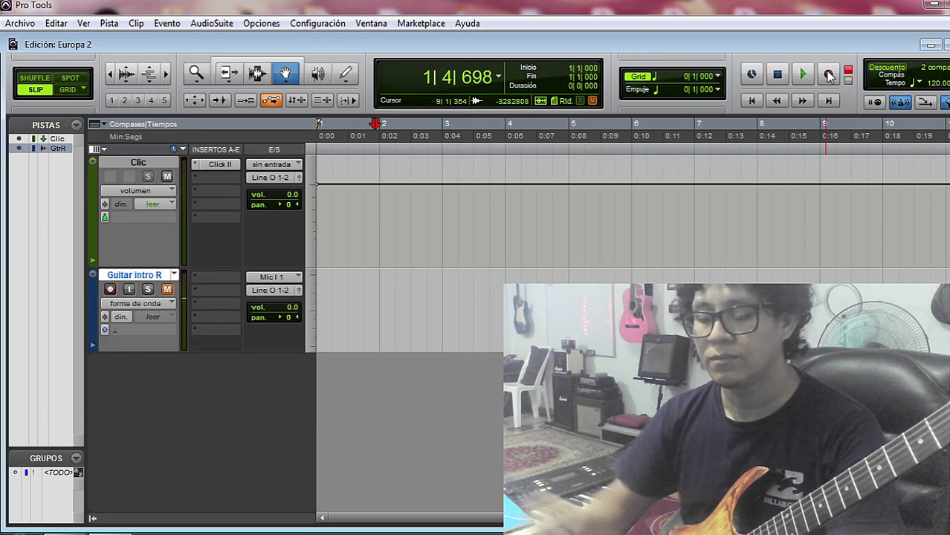
pyautogui.click(829, 74)
pyautogui.press('space')
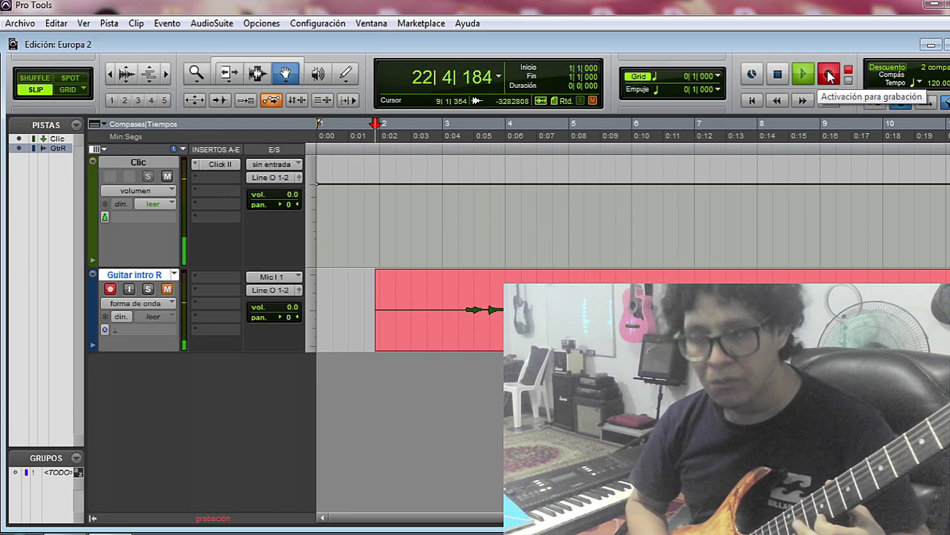
pyautogui.press('space')
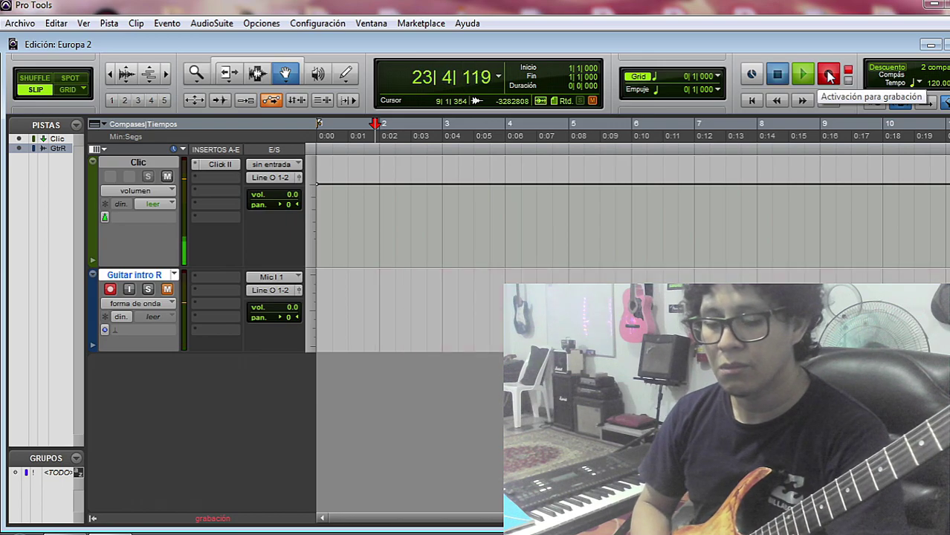
# Play back the start of the recorded Guitar intro R take to check it
pyautogui.click(829, 75)
pyautogui.press('space')
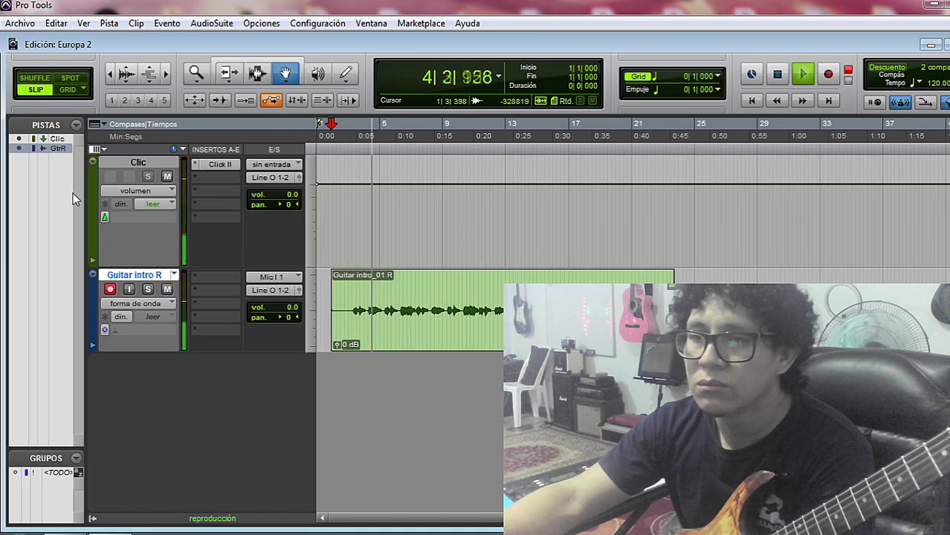
pyautogui.press('space')
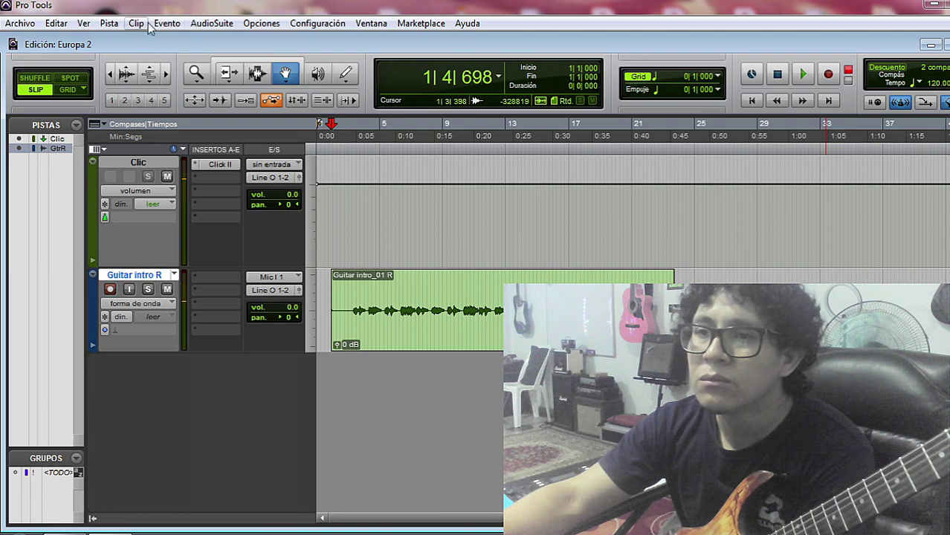
# Add another mono audio track and name it "Guitar intro L"
pyautogui.click(109, 23)
pyautogui.click(118, 35)
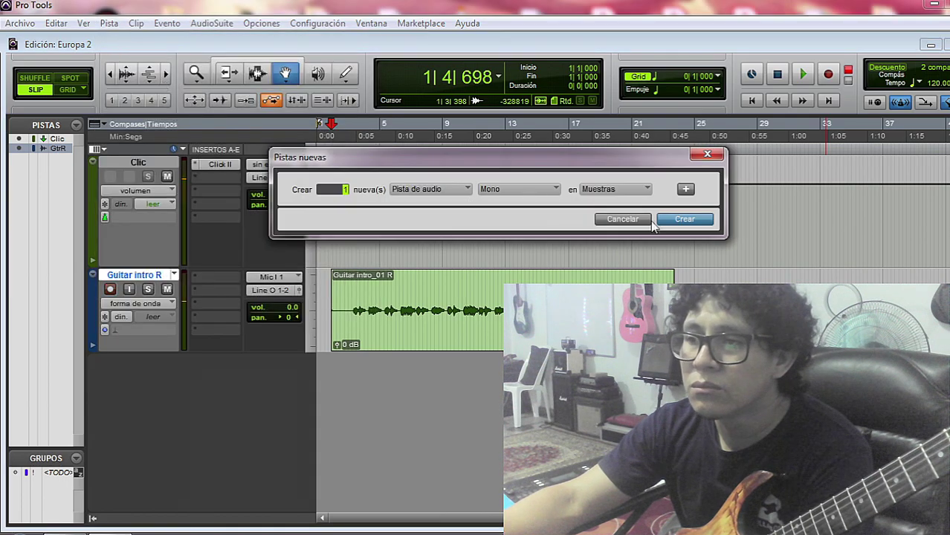
pyautogui.click(685, 219)
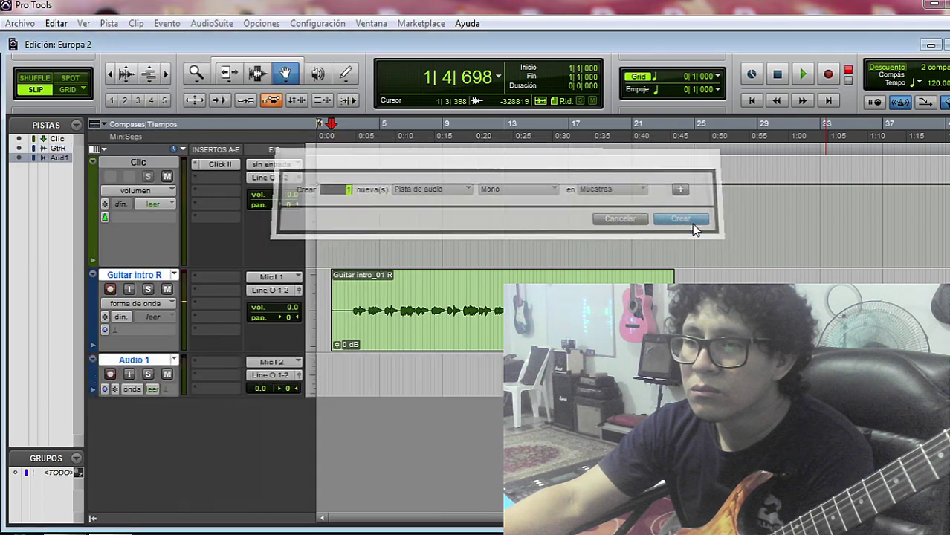
pyautogui.doubleClick(140, 361)
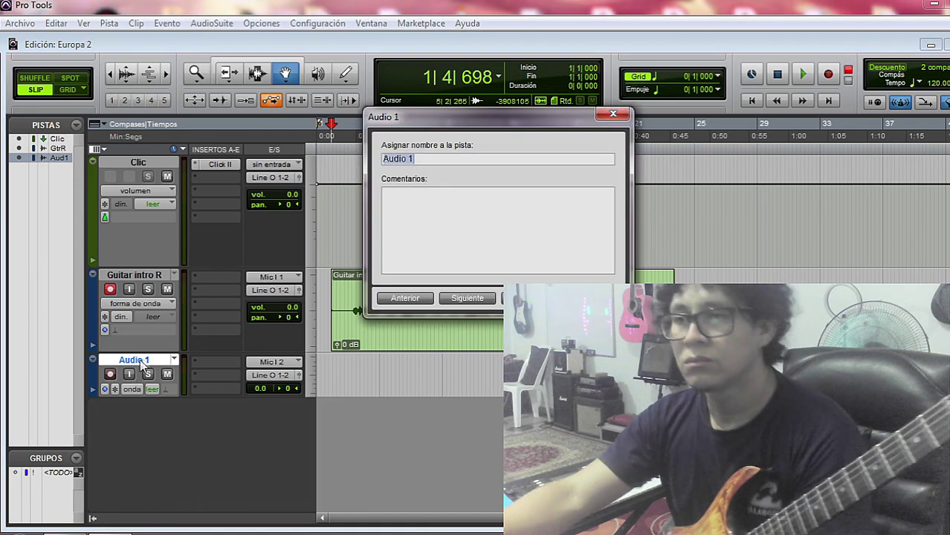
pyautogui.write('g')
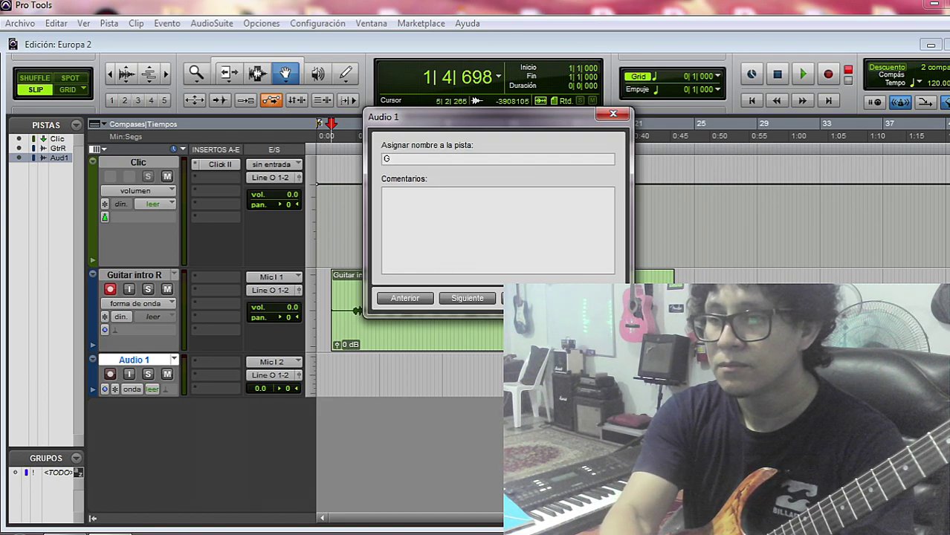
pyautogui.write('uitar intro L')
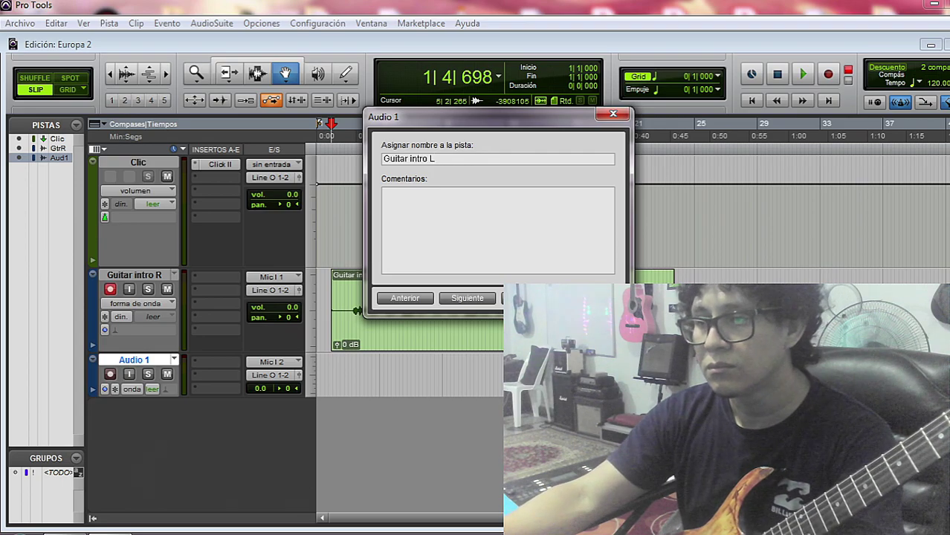
pyautogui.press('Return')
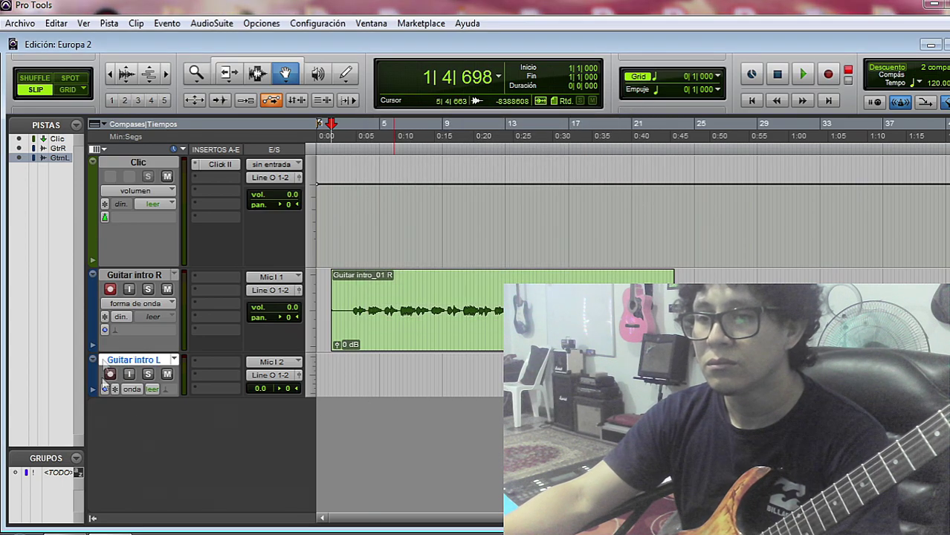
# Disarm Guitar intro R, arm Guitar intro L for recording and set its input to Mic I 1 (Mono)
pyautogui.click(110, 289)
pyautogui.click(110, 374)
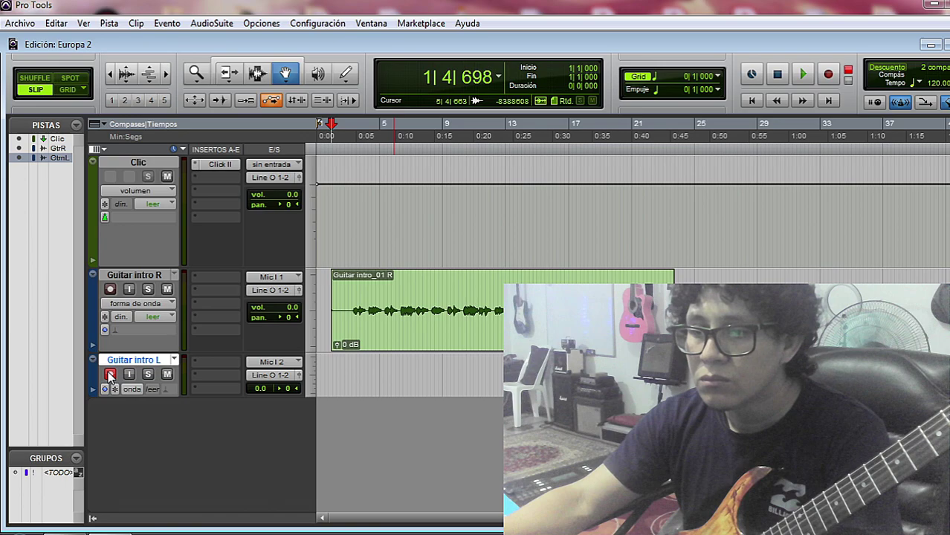
pyautogui.click(280, 363)
pyautogui.moveTo(323, 387)
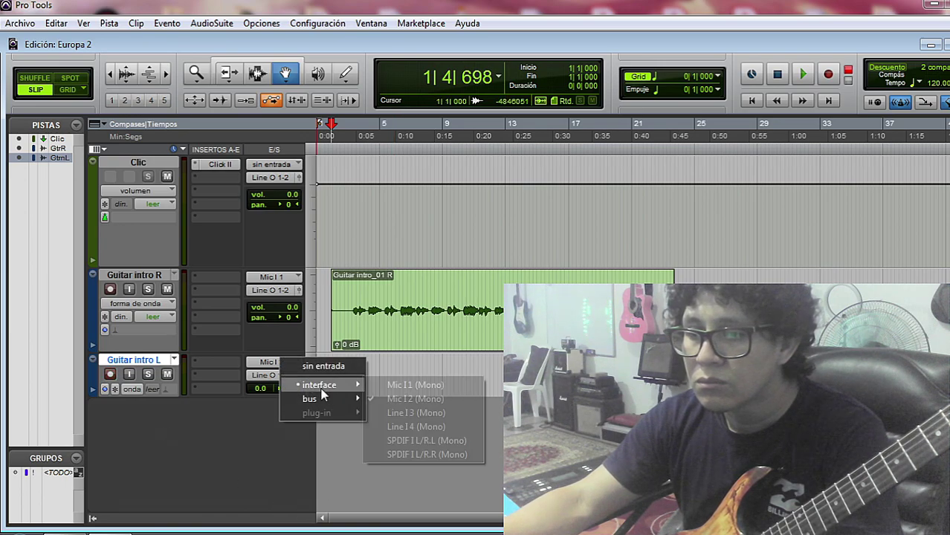
pyautogui.click(405, 385)
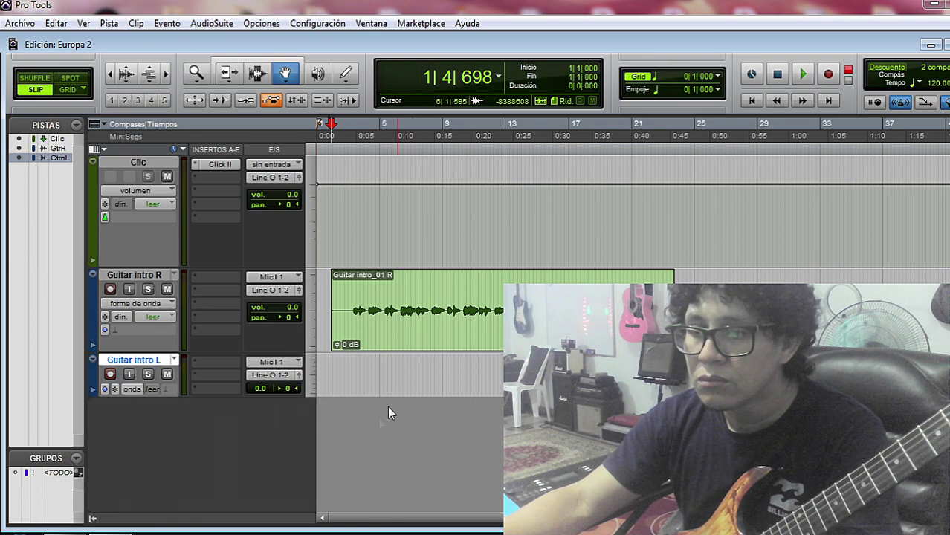
# Record a second guitar take on Guitar intro L from the same starting point as the first take
pyautogui.hotkey('ctrl', ']')
pyautogui.hotkey('ctrl', ']')
pyautogui.hotkey('ctrl', 'space')
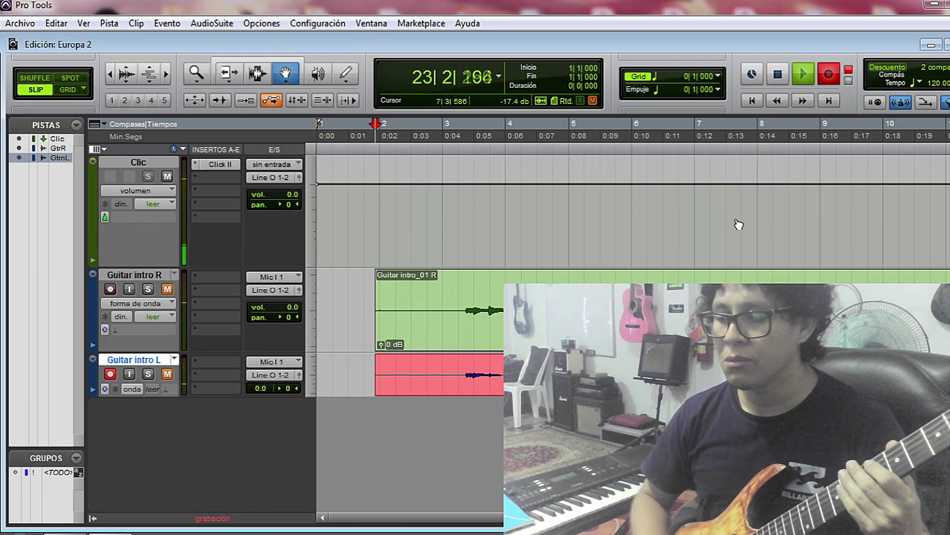
pyautogui.press('space')
pyautogui.hotkey('ctrl', '[')
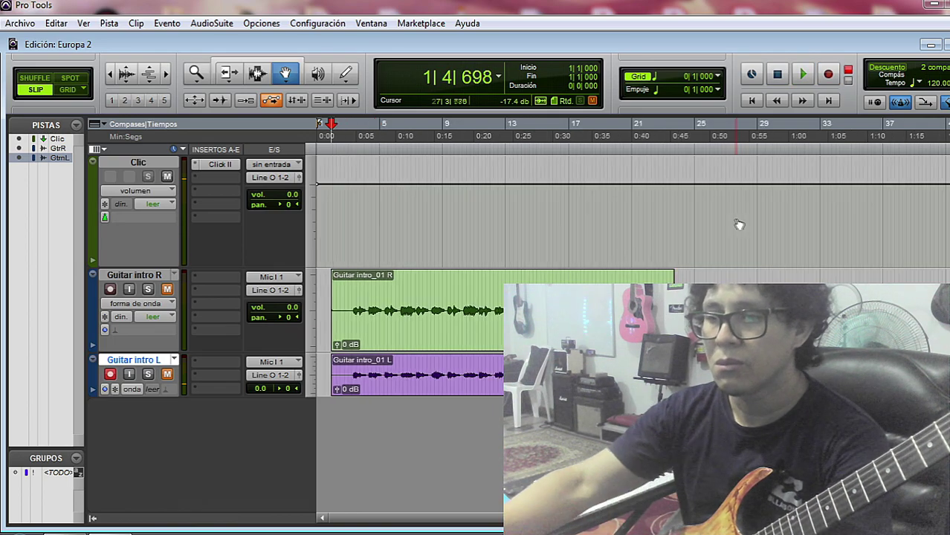
# Disarm Guitar intro L and play both guitar takes together with the click track muted
pyautogui.click(110, 374)
pyautogui.press('space')
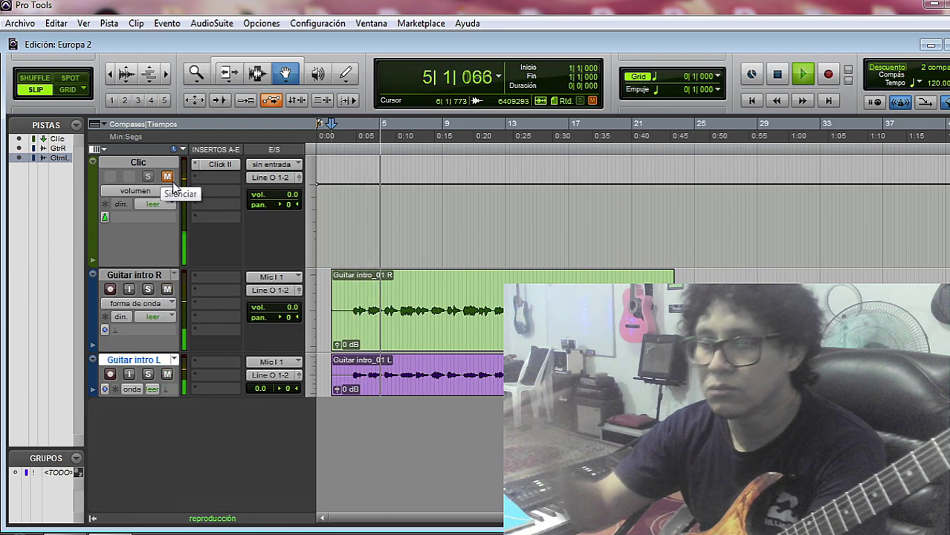
pyautogui.click(20, 23)
pyautogui.click(39, 115)
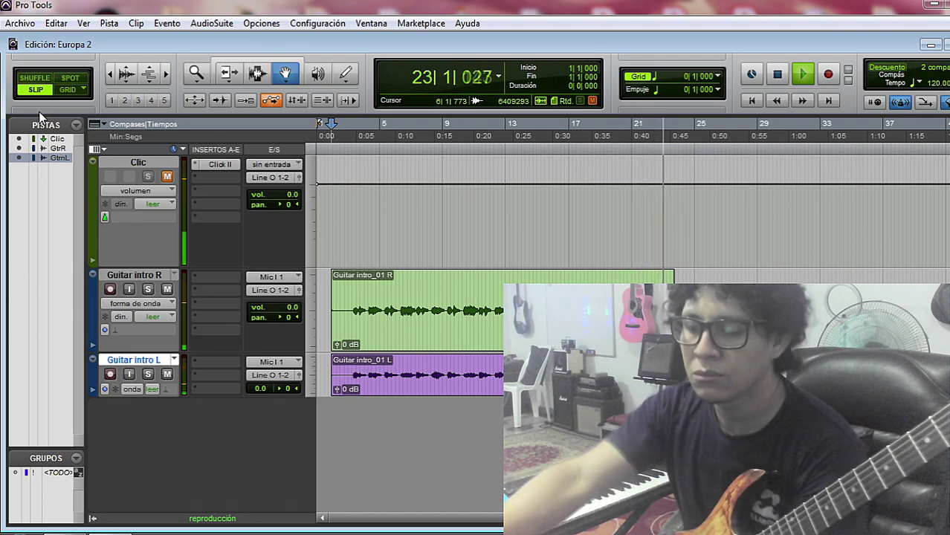
pyautogui.press('space')
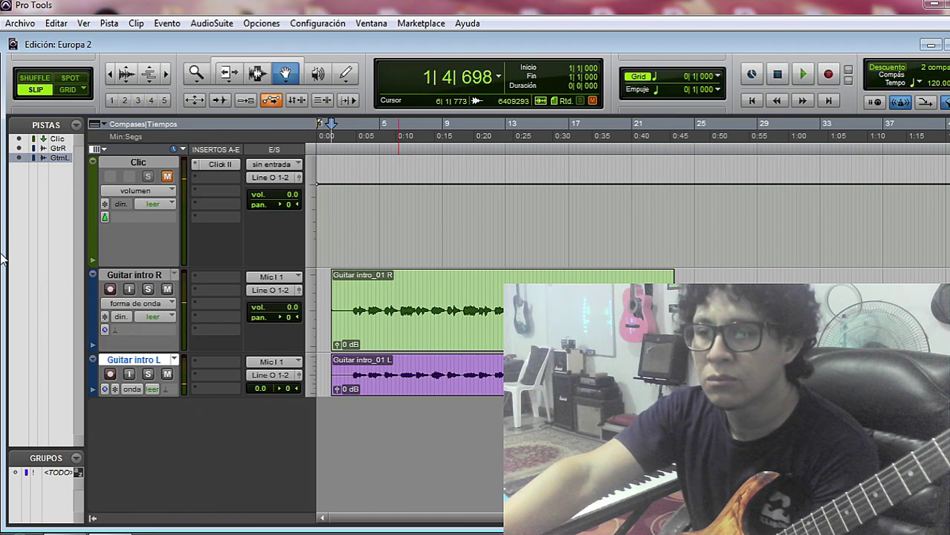
# Insert the Archetype Gojira (mono) harmonic plug-in in the first insert slot of Guitar intro R and close its window
pyautogui.click(199, 280)
pyautogui.moveTo(230, 300)
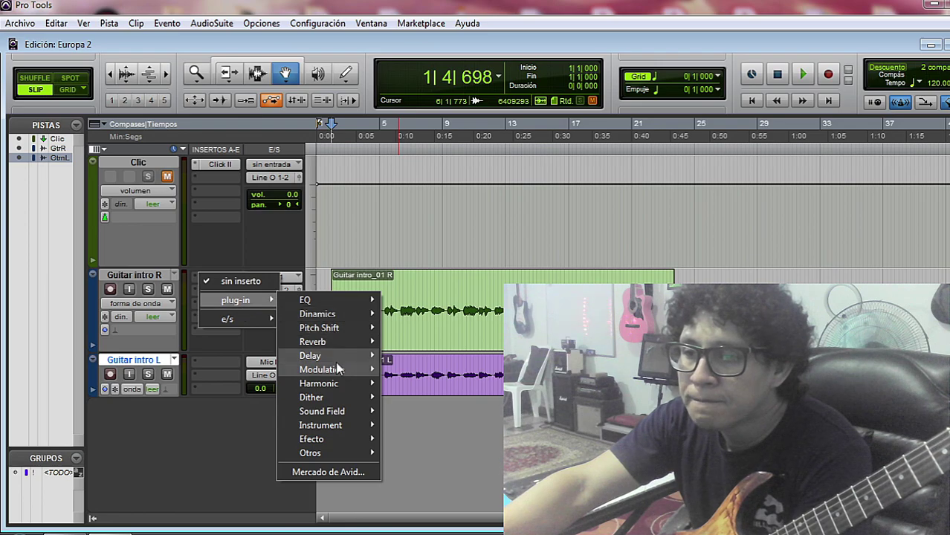
pyautogui.moveTo(332, 431)
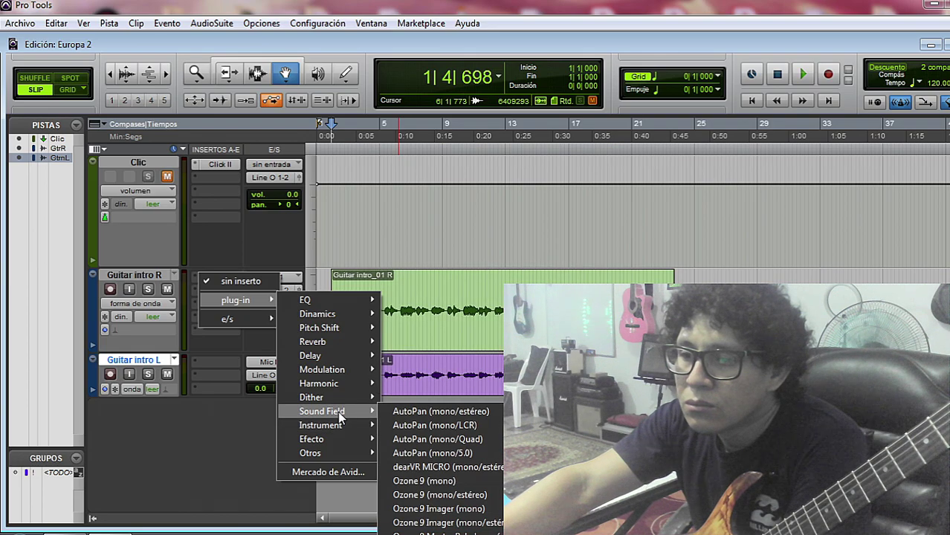
pyautogui.moveTo(346, 387)
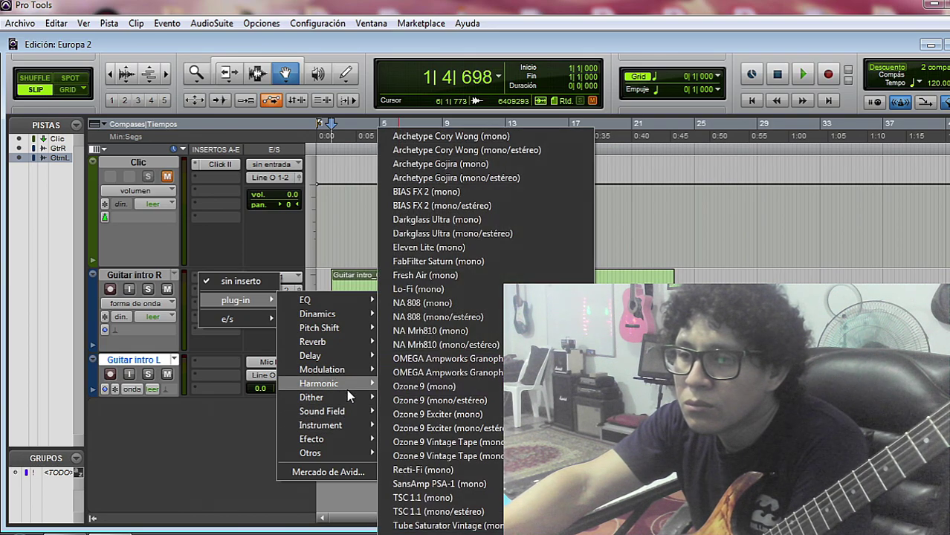
pyautogui.click(540, 165)
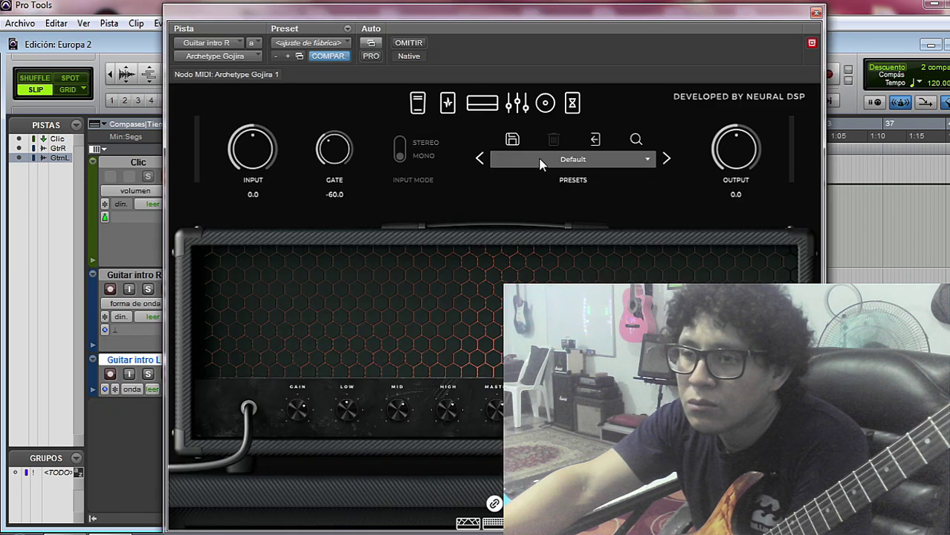
pyautogui.click(815, 14)
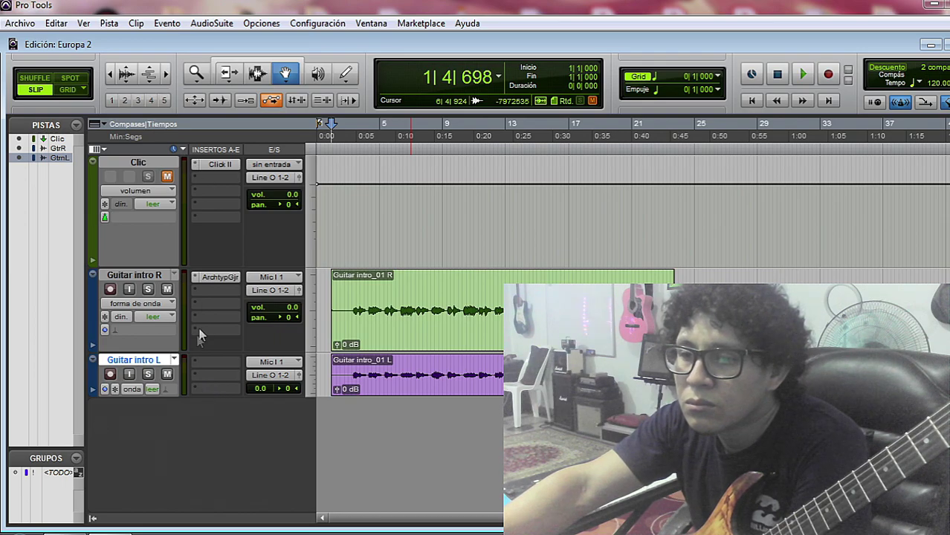
# Insert the same Archetype Gojira (mono) plug-in in the first insert slot of Guitar intro L and close its window
pyautogui.click(198, 364)
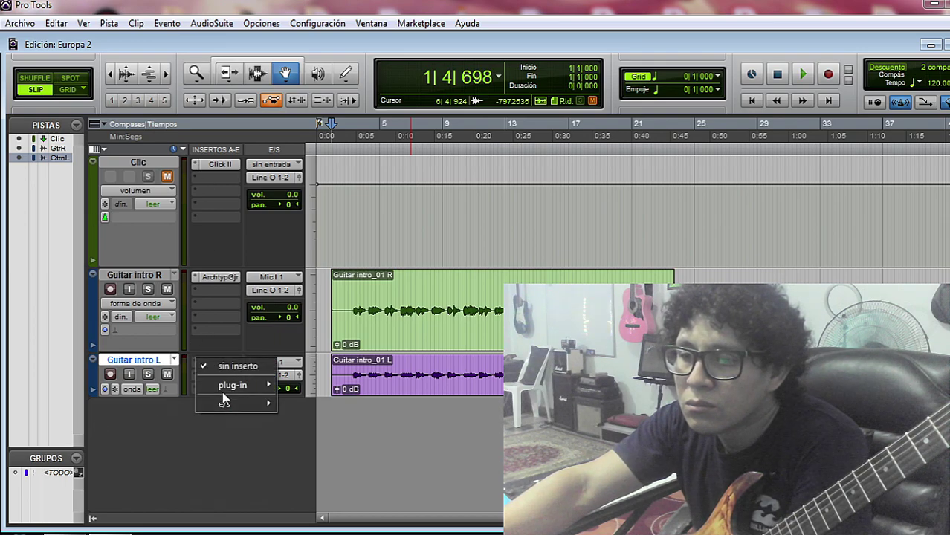
pyautogui.moveTo(236, 385)
pyautogui.moveTo(342, 228)
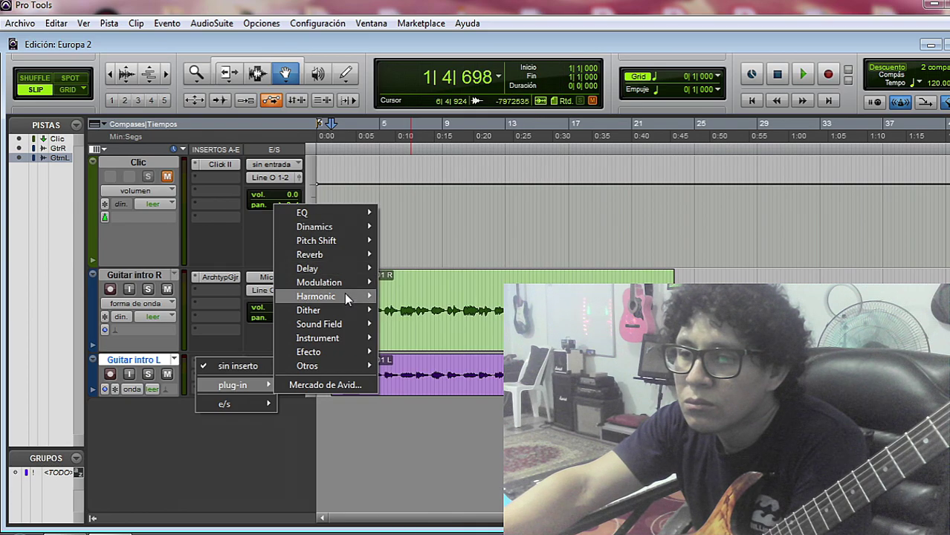
pyautogui.moveTo(345, 295)
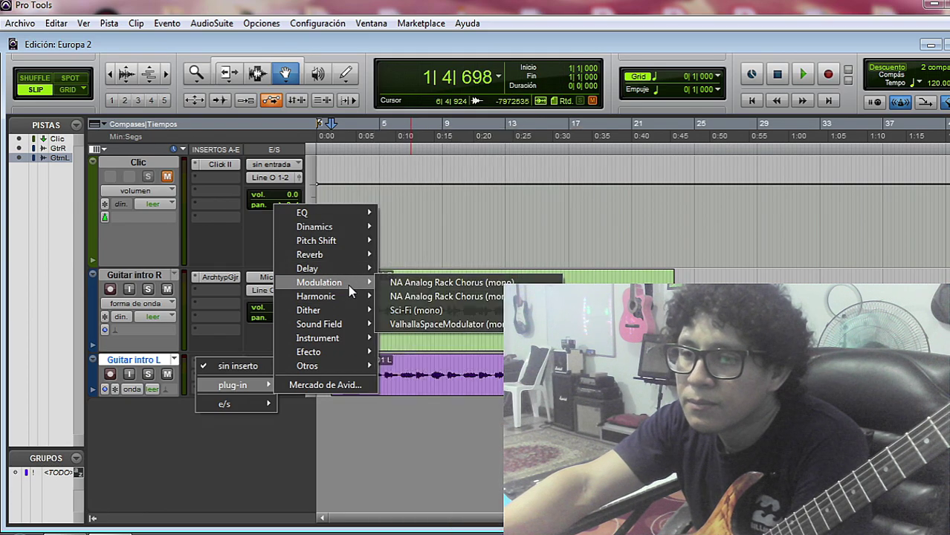
pyautogui.moveTo(338, 315)
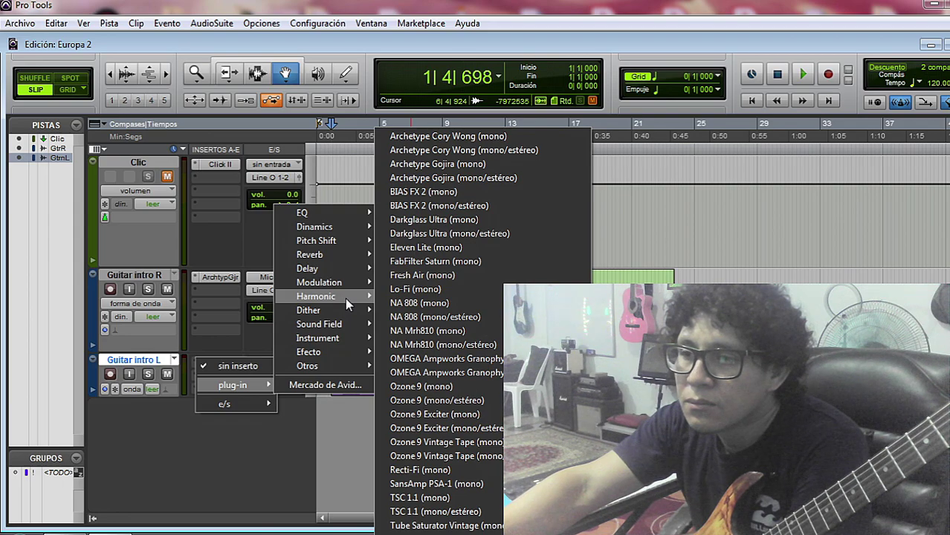
pyautogui.click(455, 164)
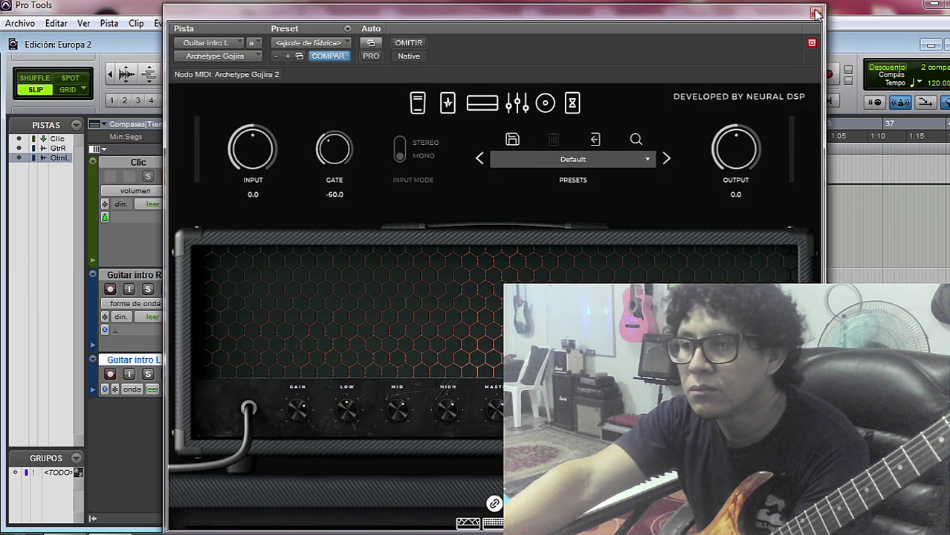
pyautogui.click(810, 35)
# Play both guitar takes through the amp plug-ins and enlarge the Guitar intro L track to match Guitar intro R's height
pyautogui.press('space')
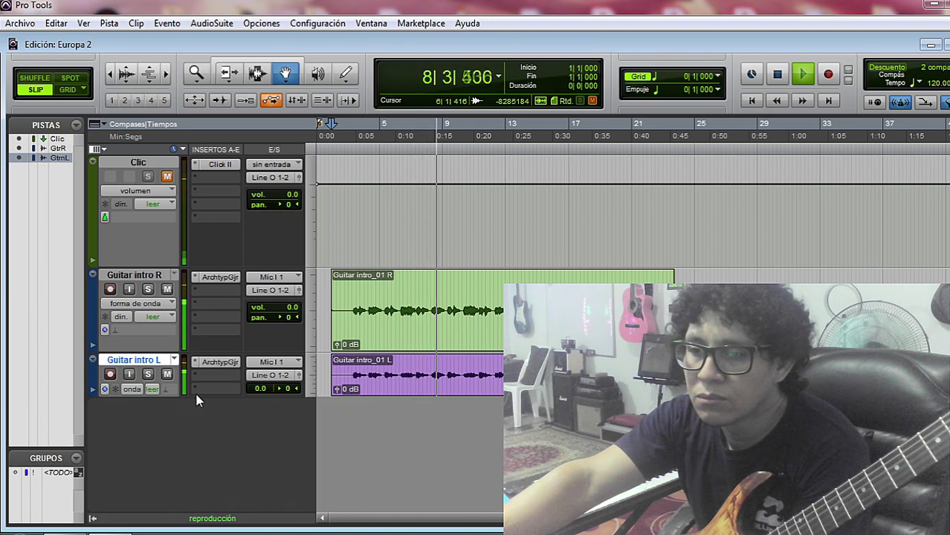
pyautogui.moveTo(191, 393); pyautogui.dragTo(202, 416)
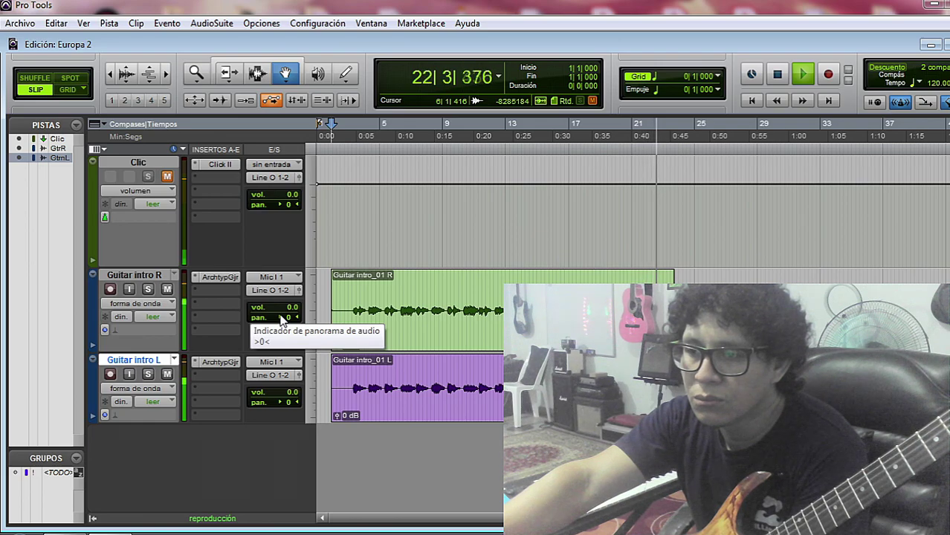
pyautogui.press('space')
# Pan Guitar intro R fully left (100) and Guitar intro L fully right (100), and play both takes from the start point
pyautogui.moveTo(267, 317); pyautogui.dragTo(253, 317)
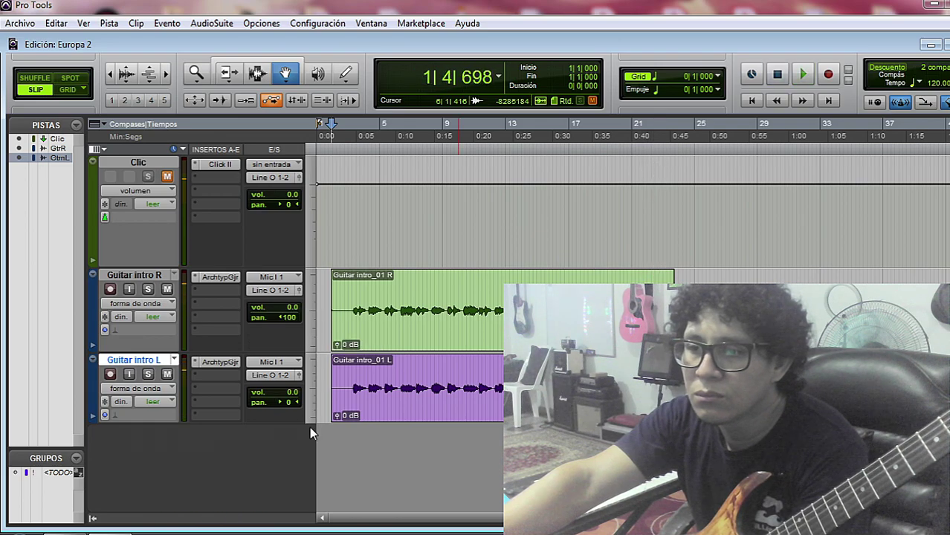
pyautogui.moveTo(294, 402); pyautogui.dragTo(342, 396)
pyautogui.press('space')
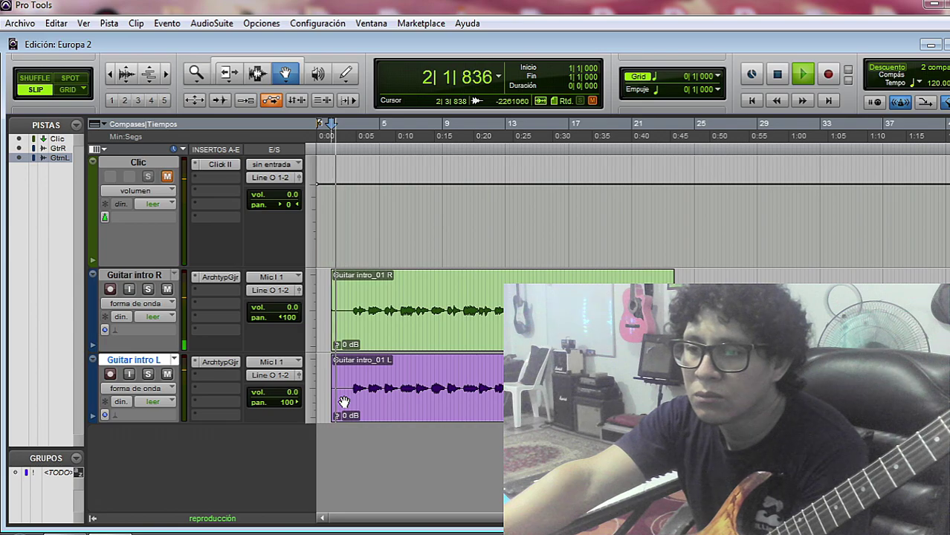